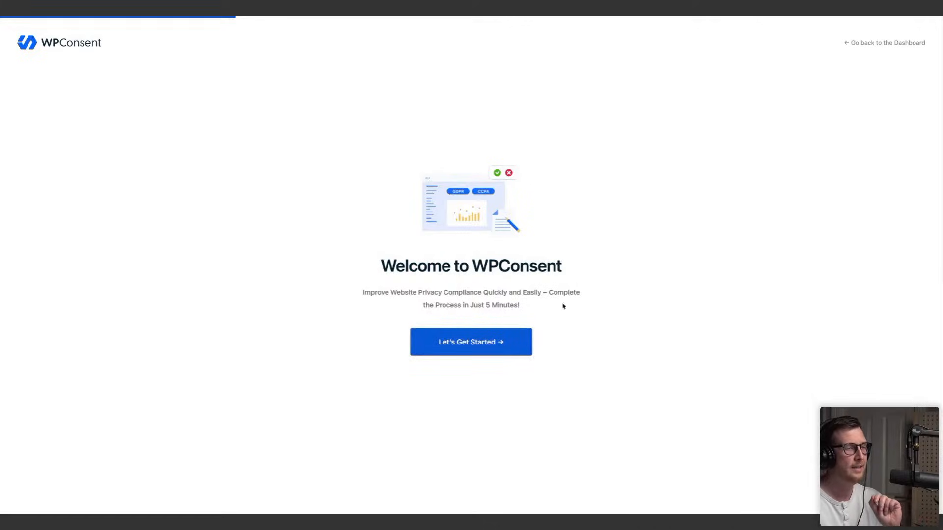
Start the WPConsent setup wizard, enter the license key and verify it.
{"action": "left_click", "coordinate": [502, 352]}
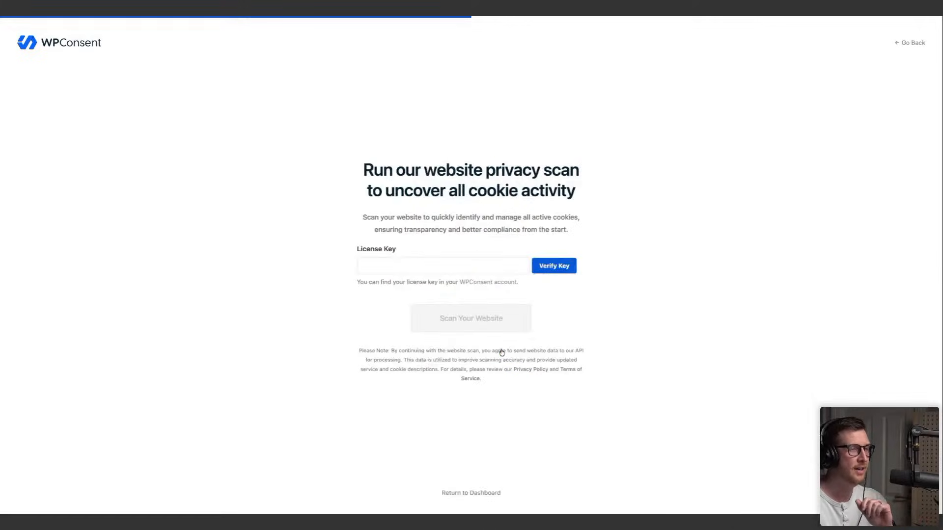
{"action": "left_click", "coordinate": [424, 266]}
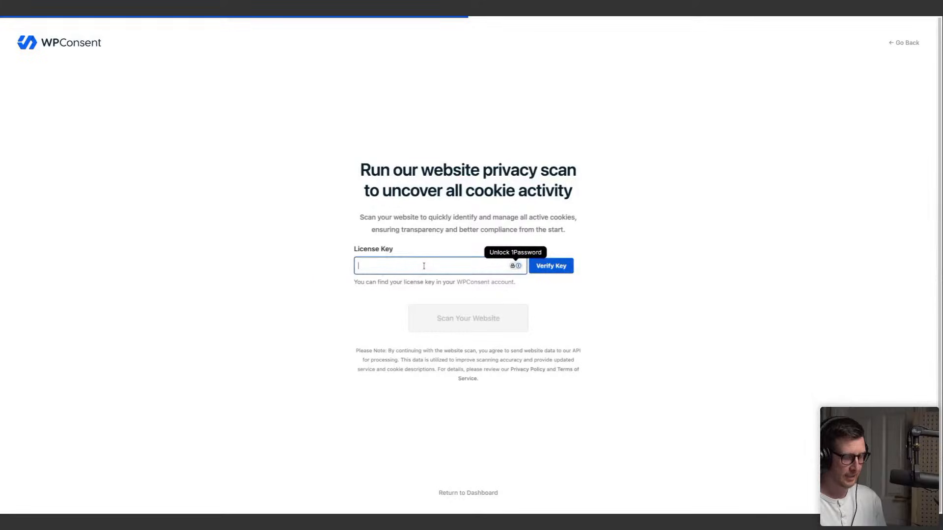
{"action": "key", "text": "ctrl+v"}
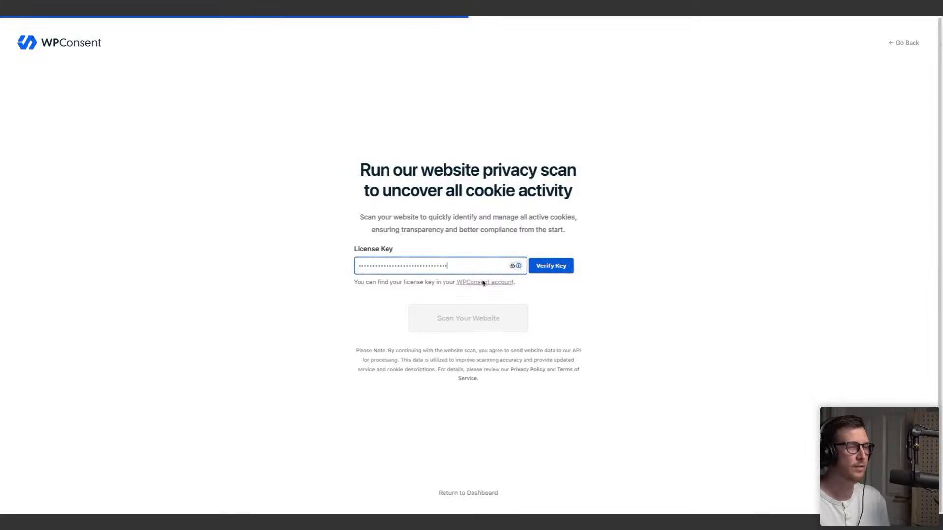
{"action": "left_click", "coordinate": [561, 270]}
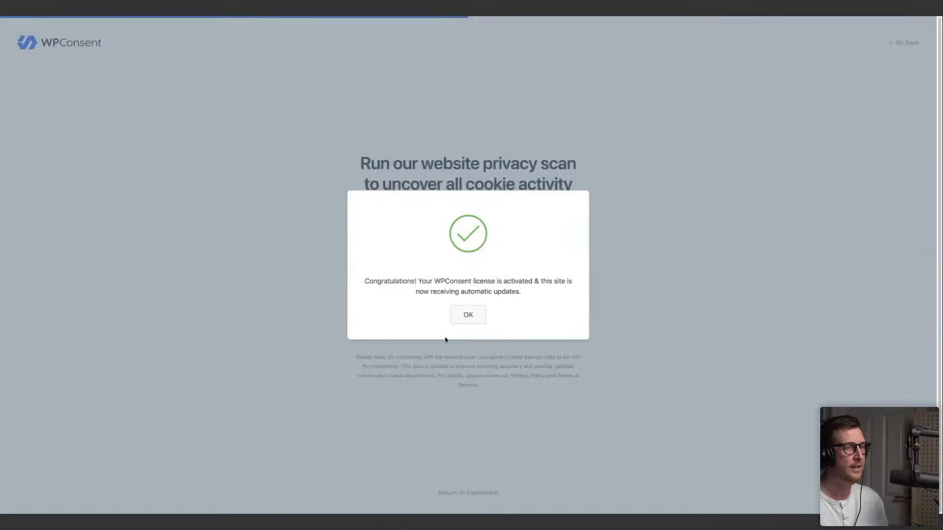
{"action": "left_click", "coordinate": [466, 320]}
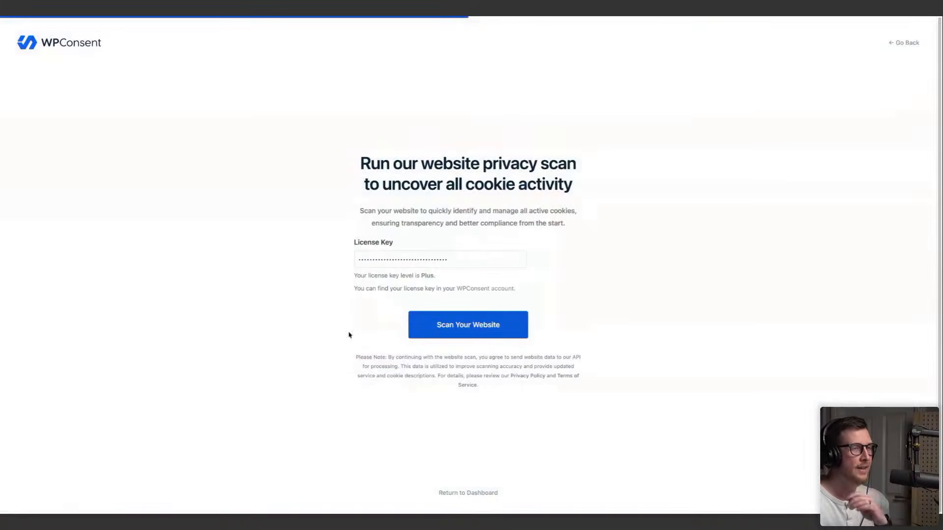
Scan the website for cookies and auto-configure all selected services, with known scripts blocked before consent.
{"action": "left_click", "coordinate": [468, 335]}
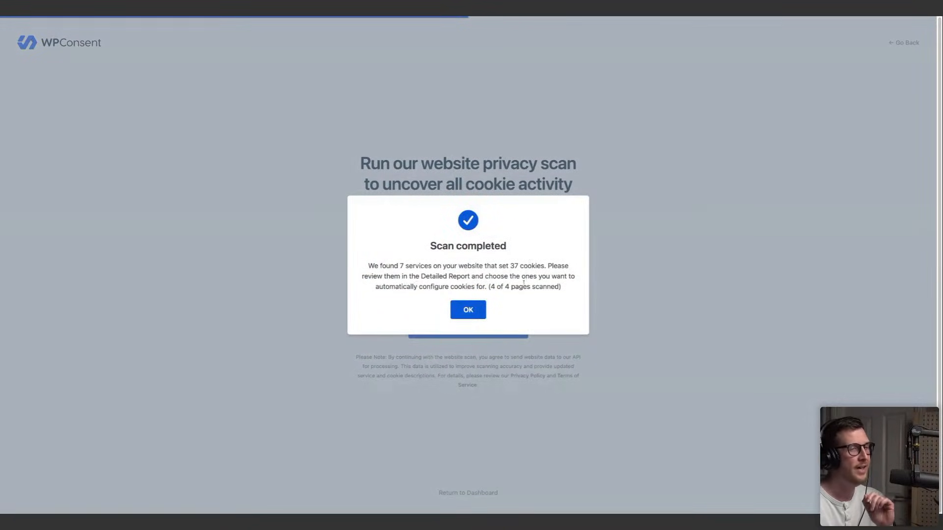
{"action": "left_click", "coordinate": [479, 315]}
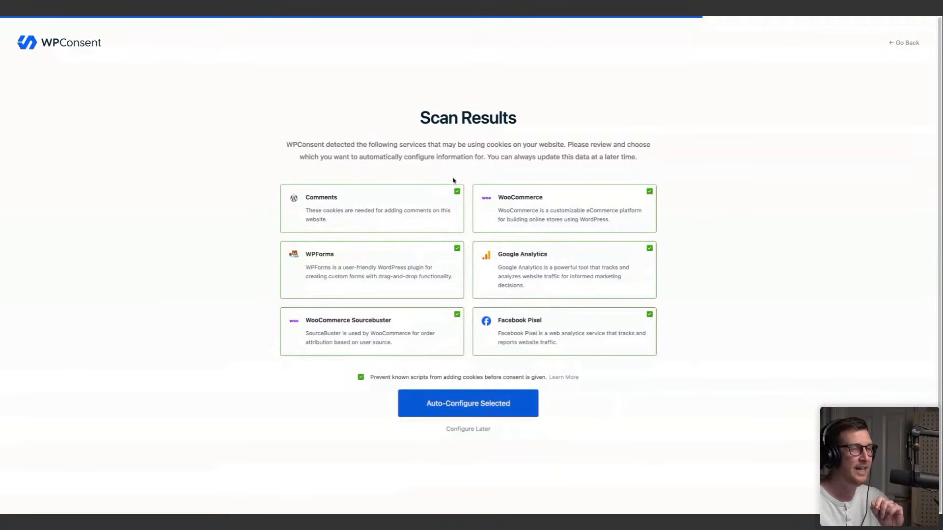
{"action": "left_click", "coordinate": [484, 406]}
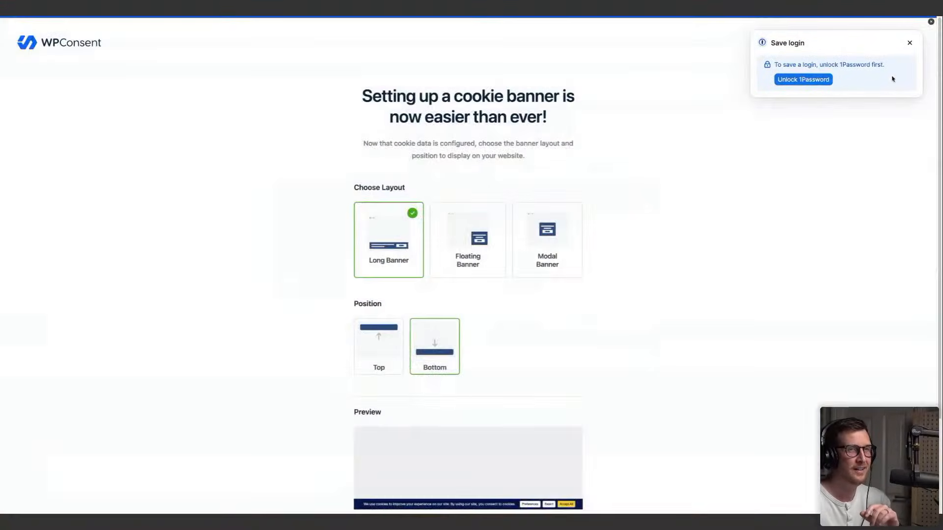
Choose the Floating Banner layout in the Left Bottom position for the cookie banner and complete the setup.
{"action": "left_click", "coordinate": [910, 42]}
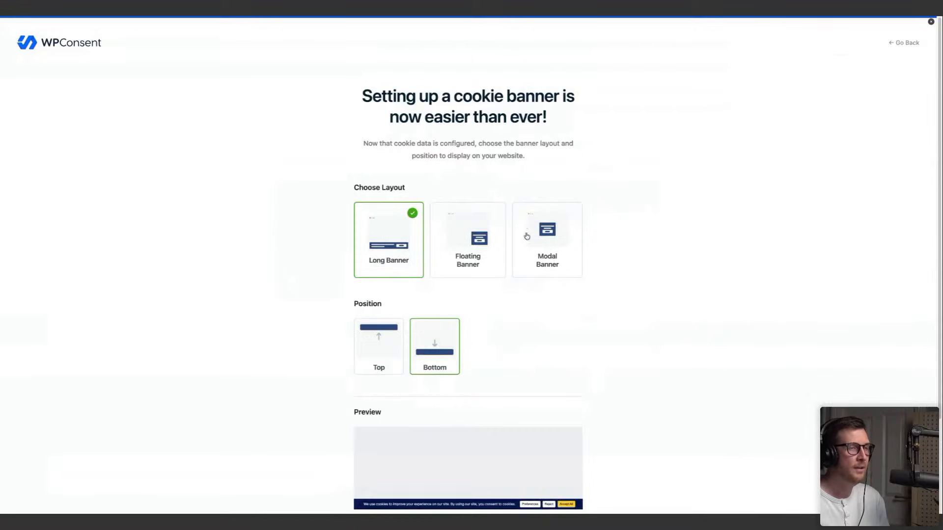
{"action": "left_click", "coordinate": [462, 259]}
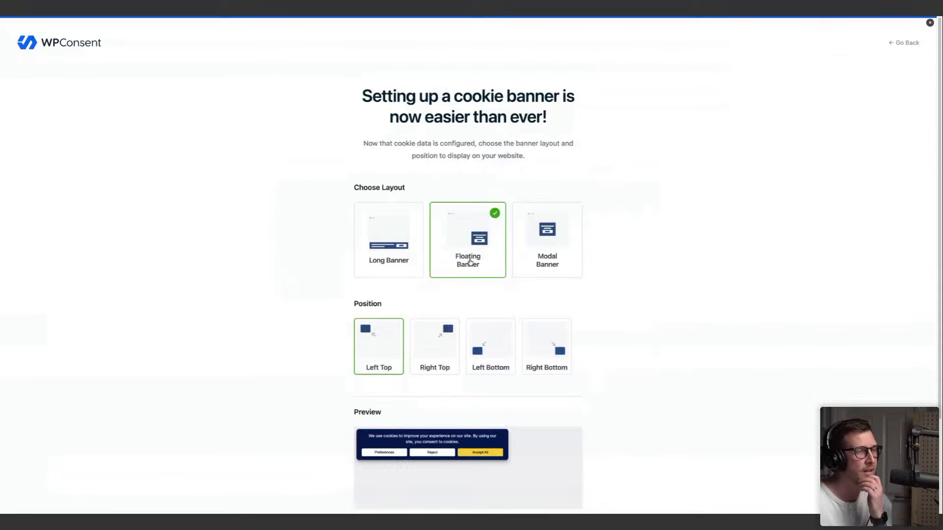
{"action": "left_click", "coordinate": [489, 355]}
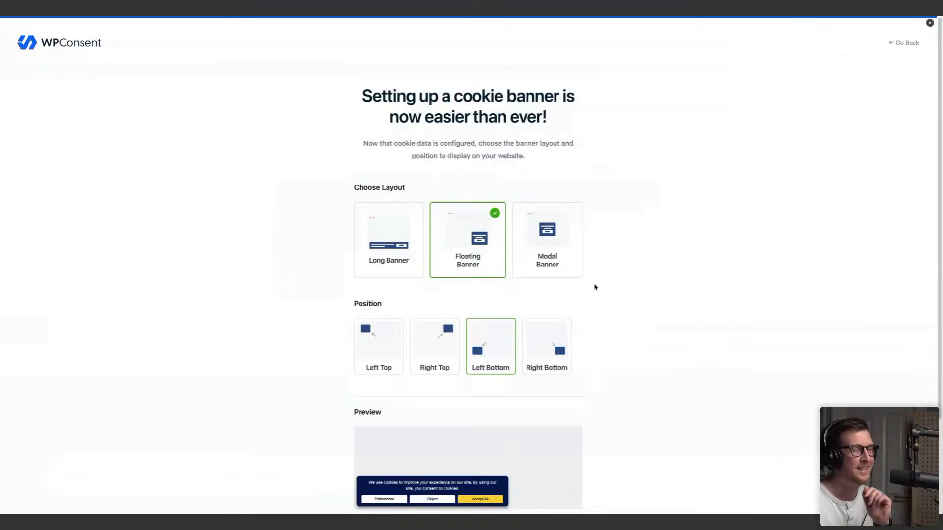
{"action": "scroll", "coordinate": [645, 331], "scroll_direction": "down", "scroll_amount": 2}
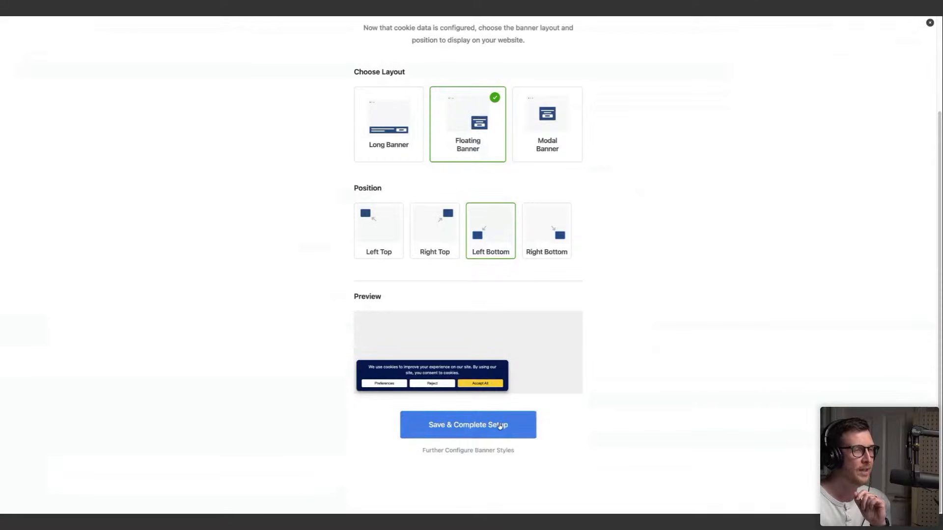
{"action": "left_click", "coordinate": [500, 425]}
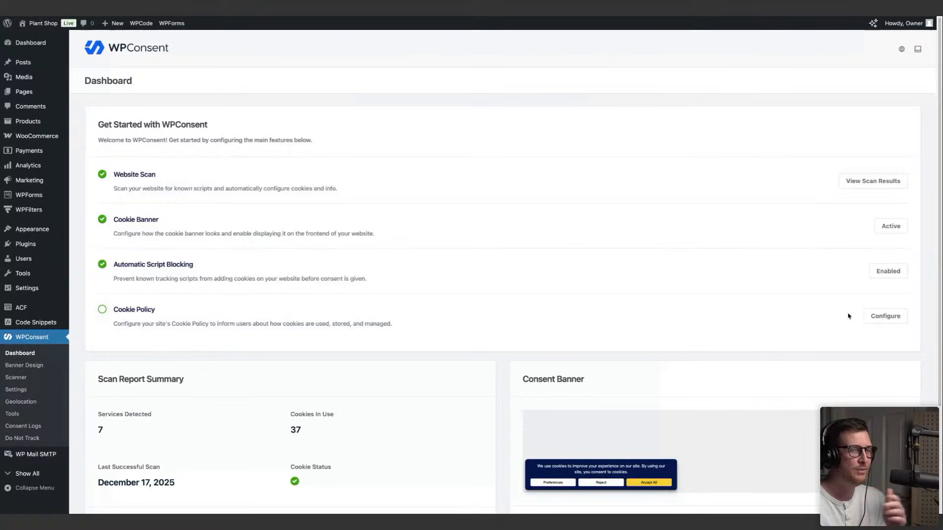
Generate the Cookie Policy page from the plugin's cookie policy configuration.
{"action": "left_click", "coordinate": [890, 323]}
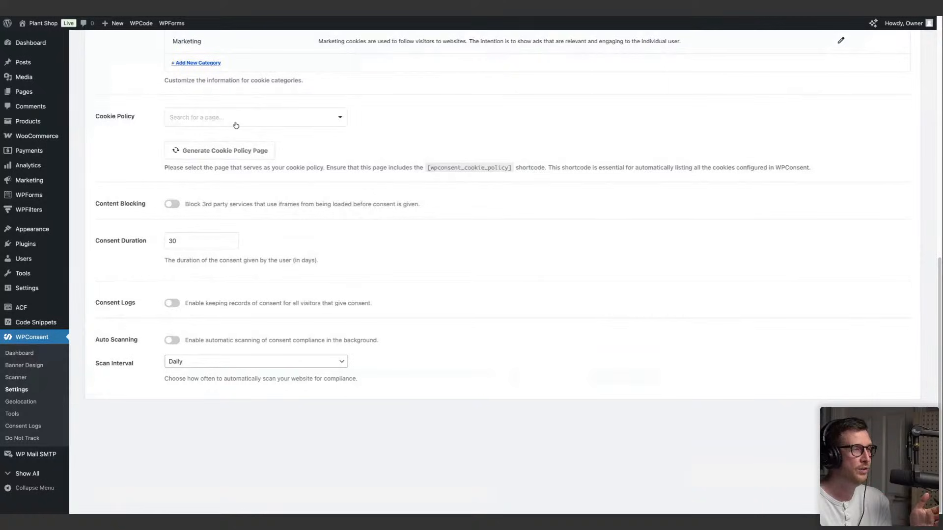
{"action": "left_click", "coordinate": [235, 155]}
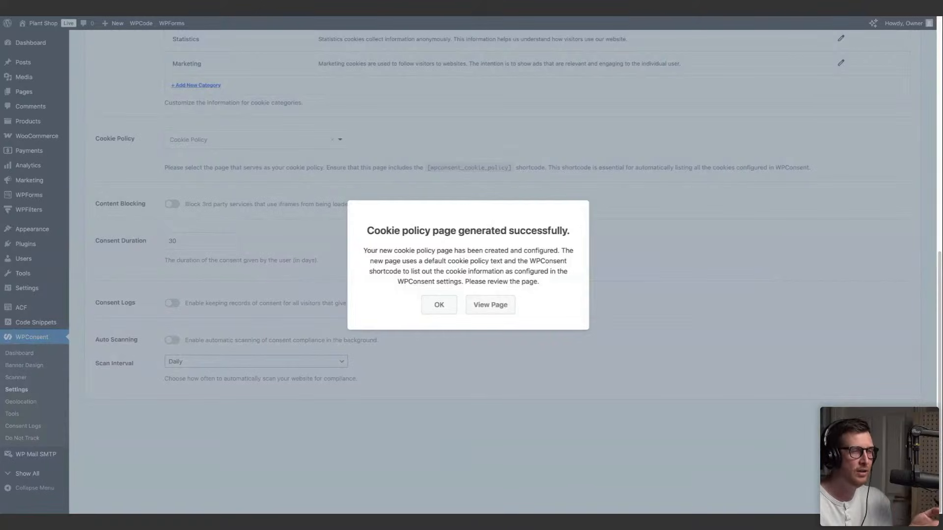
{"action": "left_click", "coordinate": [491, 311]}
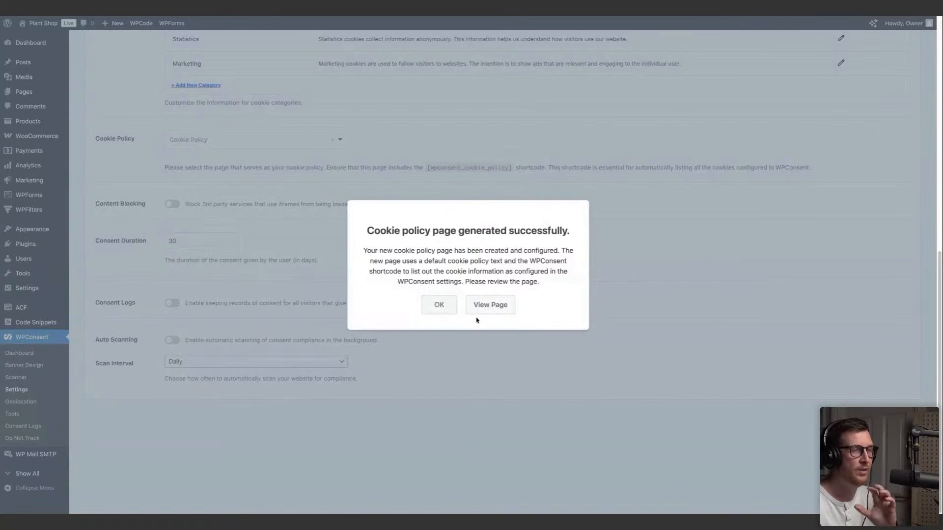
{"action": "left_click", "coordinate": [437, 307]}
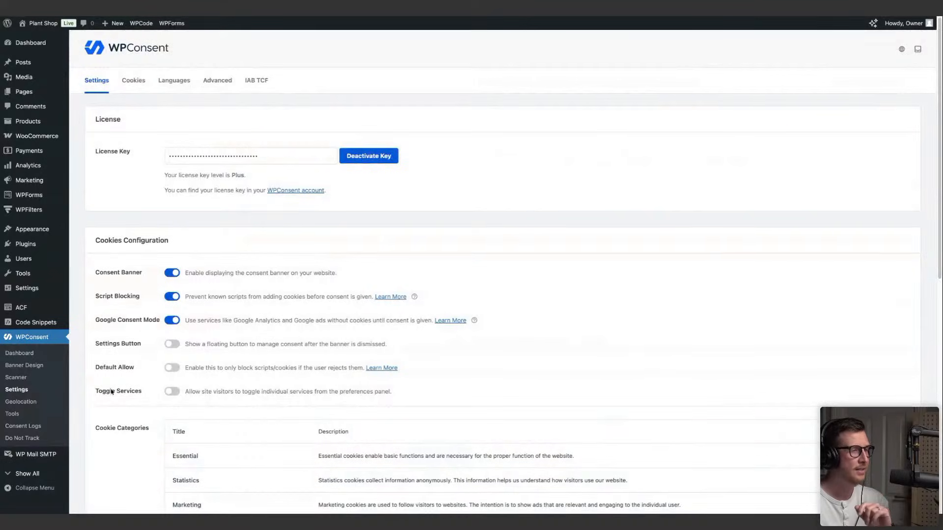
Review the WPConsent dashboard and the full scan report, including the cookies listed for the Comments service.
{"action": "left_click", "coordinate": [40, 353]}
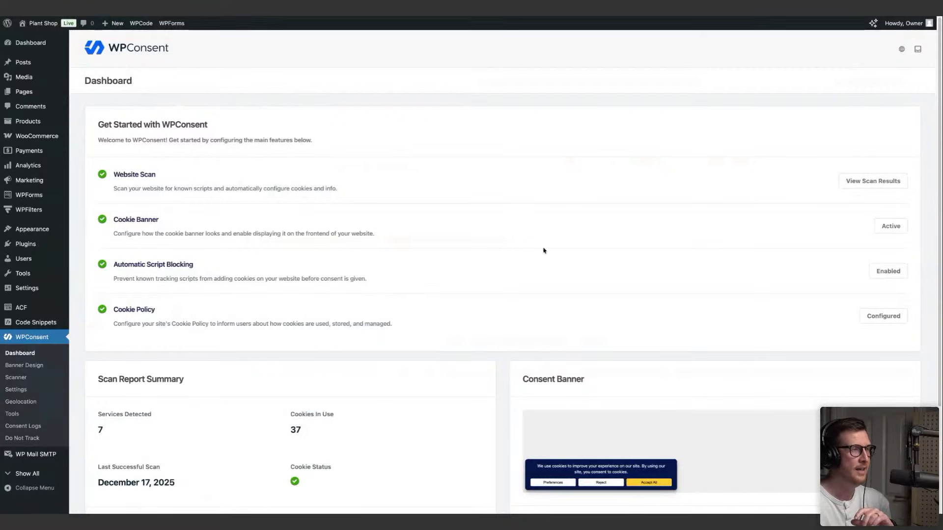
{"action": "scroll", "coordinate": [543, 250], "scroll_direction": "down", "scroll_amount": 1}
{"action": "scroll", "coordinate": [432, 256], "scroll_direction": "down", "scroll_amount": 3}
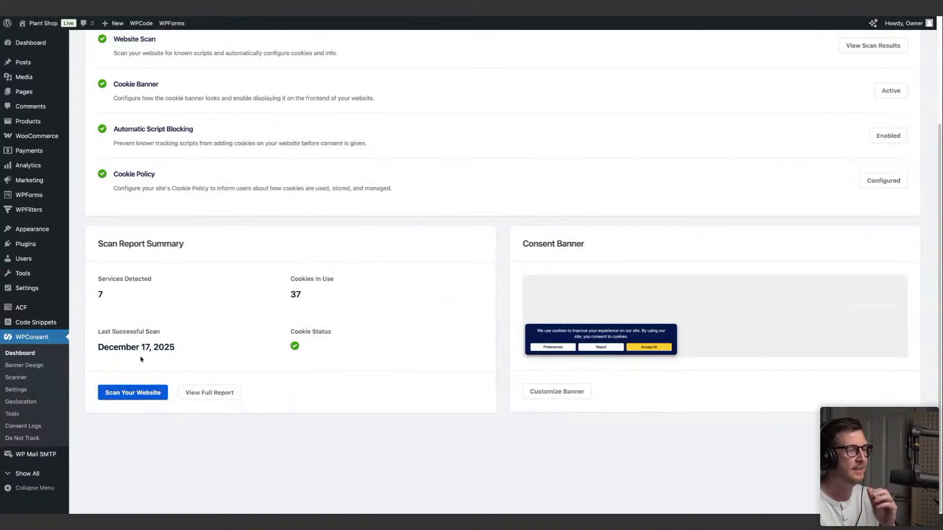
{"action": "left_click", "coordinate": [203, 393]}
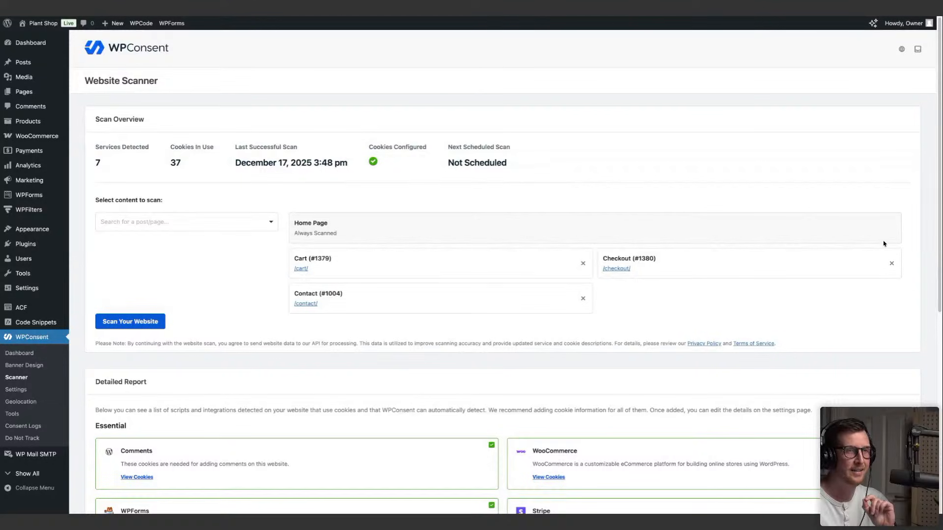
{"action": "scroll", "coordinate": [883, 246], "scroll_direction": "down", "scroll_amount": 5}
{"action": "scroll", "coordinate": [885, 252], "scroll_direction": "down", "scroll_amount": 2}
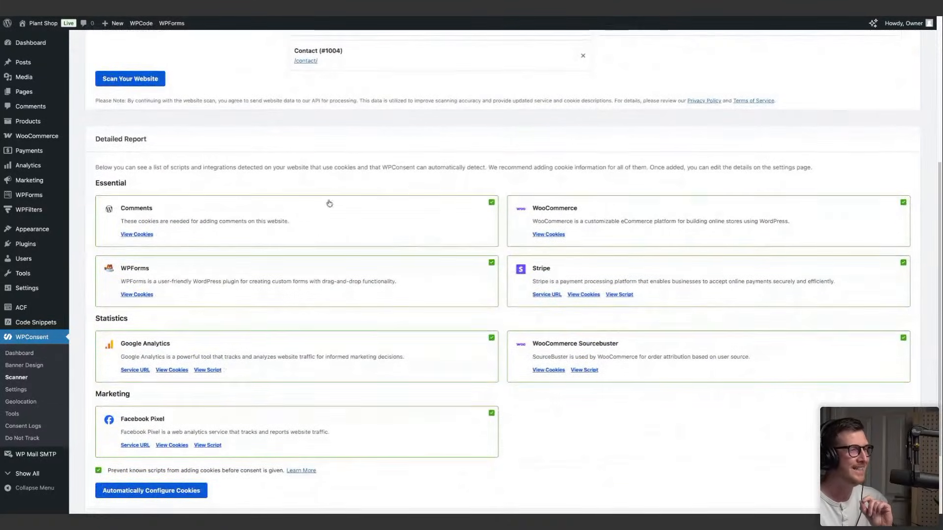
{"action": "scroll", "coordinate": [241, 203], "scroll_direction": "down", "scroll_amount": 1}
{"action": "scroll", "coordinate": [242, 203], "scroll_direction": "down", "scroll_amount": 2}
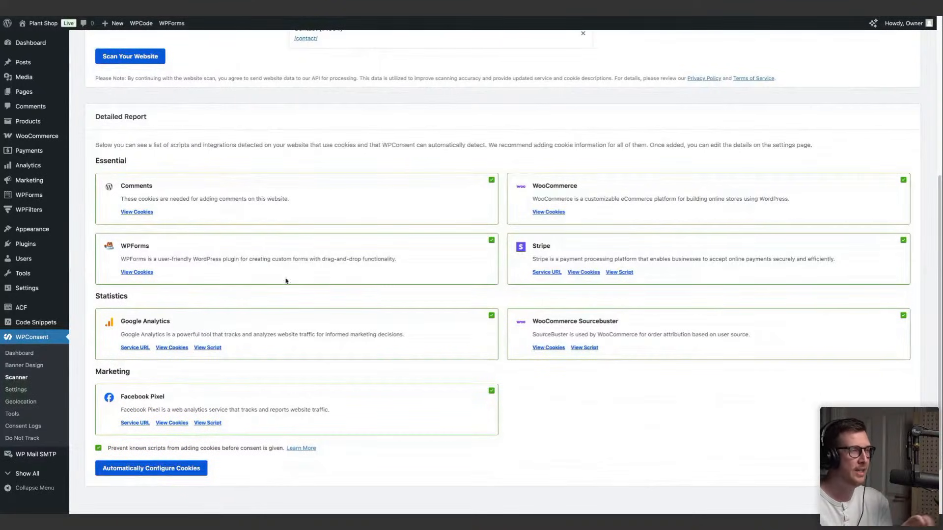
{"action": "left_click", "coordinate": [144, 214]}
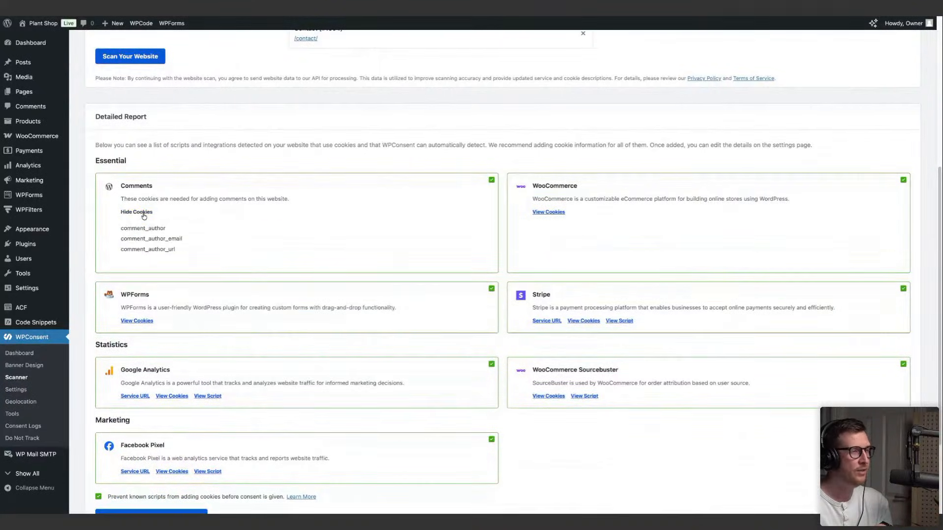
{"action": "left_click", "coordinate": [143, 212]}
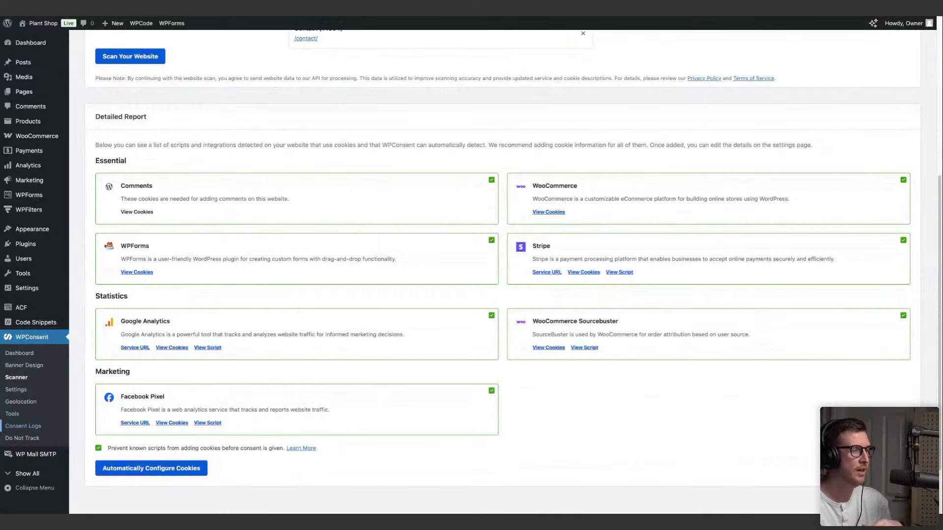
Enable Consent Logs and Auto Scanning in the WPConsent settings, with the scan interval set to Weekly.
{"action": "left_click", "coordinate": [31, 426]}
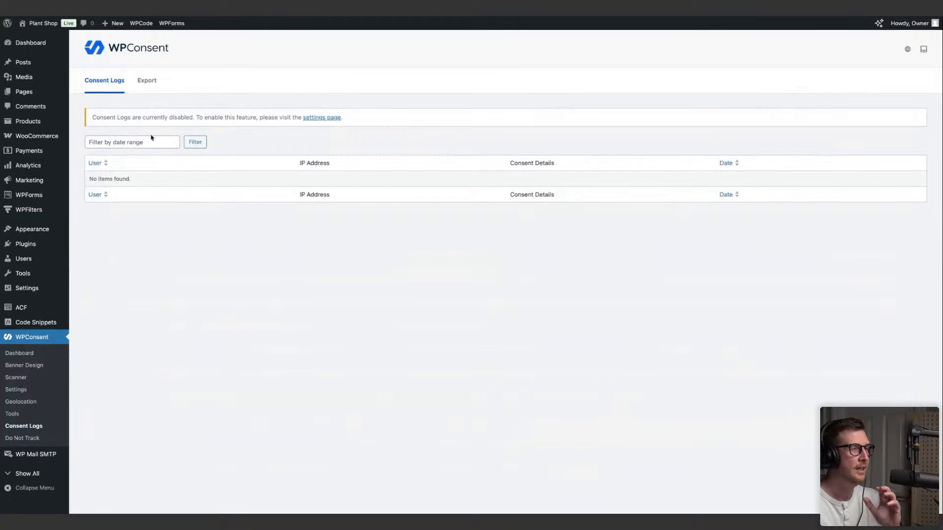
{"action": "left_click", "coordinate": [324, 118]}
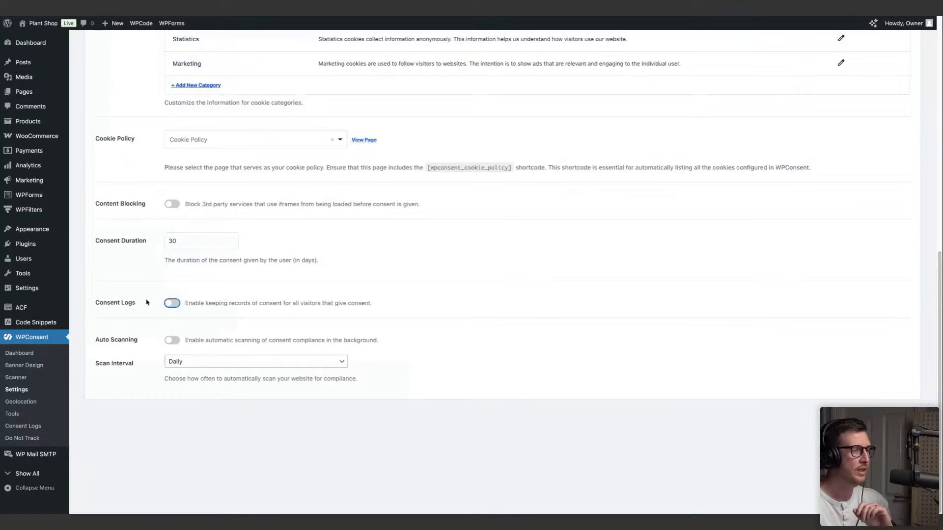
{"action": "left_click", "coordinate": [171, 304]}
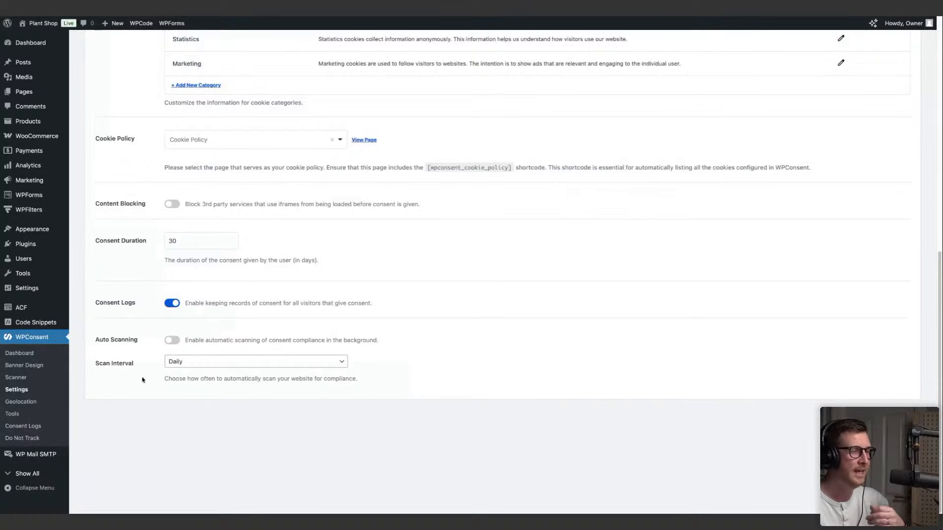
{"action": "left_click", "coordinate": [173, 340]}
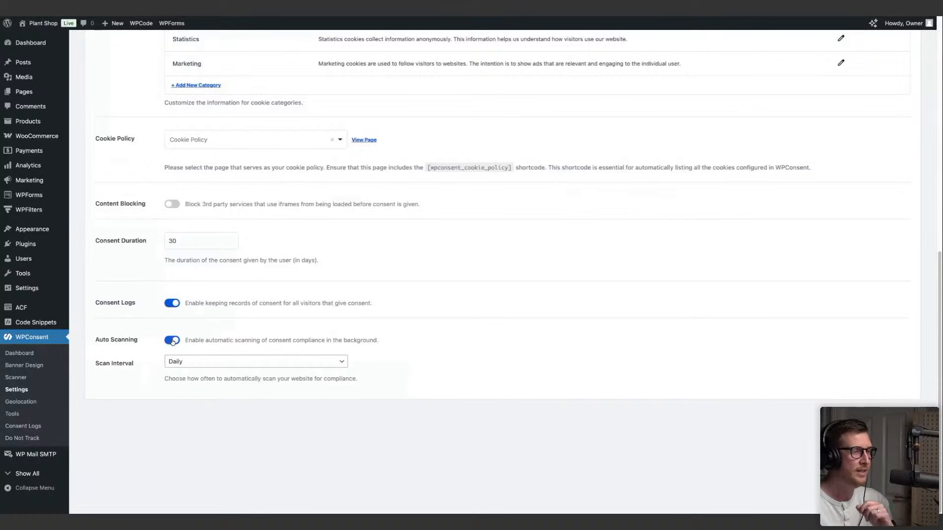
{"action": "left_click", "coordinate": [254, 367]}
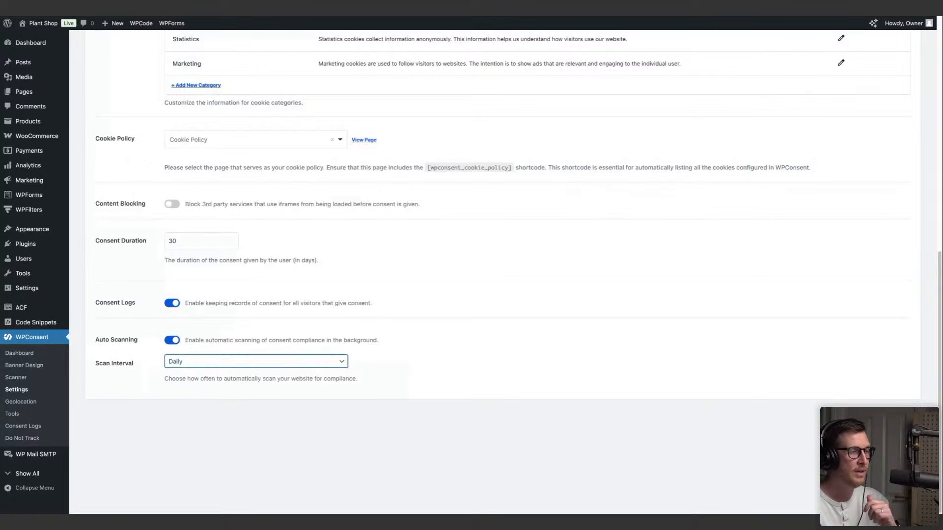
{"action": "key", "text": "Down"}
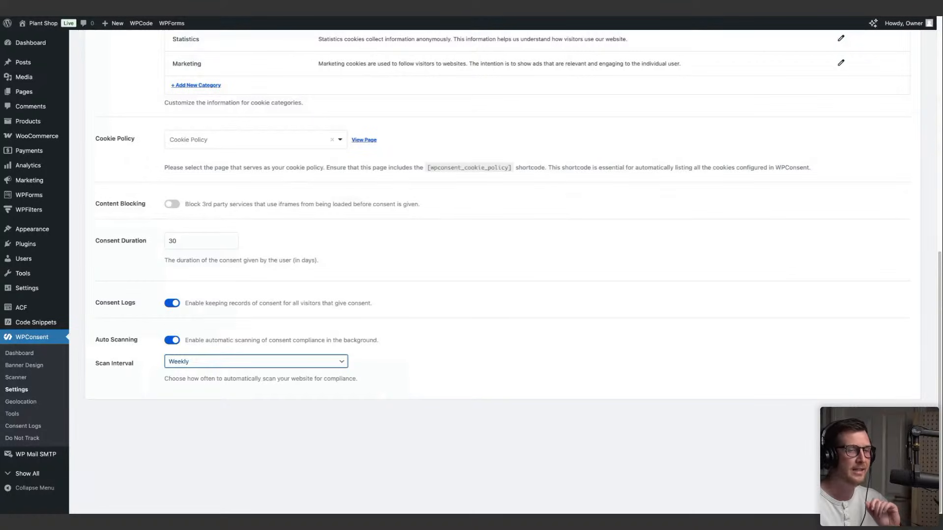
Examine the consent logs and their CSV export options.
{"action": "scroll", "coordinate": [584, 366], "scroll_direction": "up", "scroll_amount": 10}
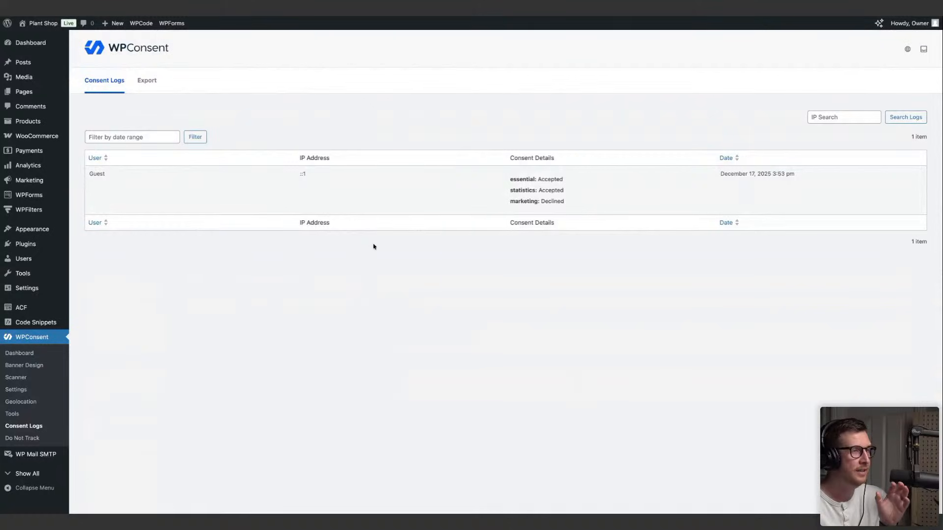
{"action": "left_click", "coordinate": [146, 84]}
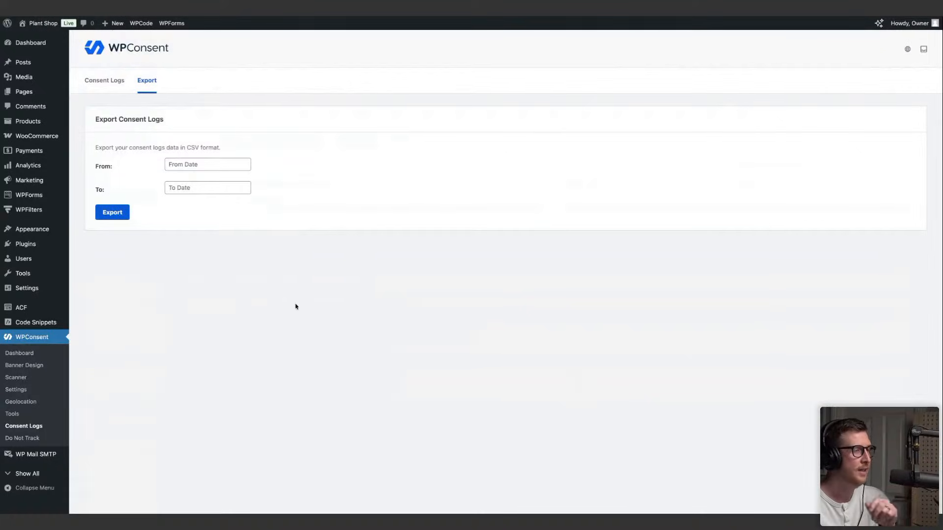
Add the predefined GDPR Compliance template as a location-based rule under Geolocation.
{"action": "left_click", "coordinate": [25, 403]}
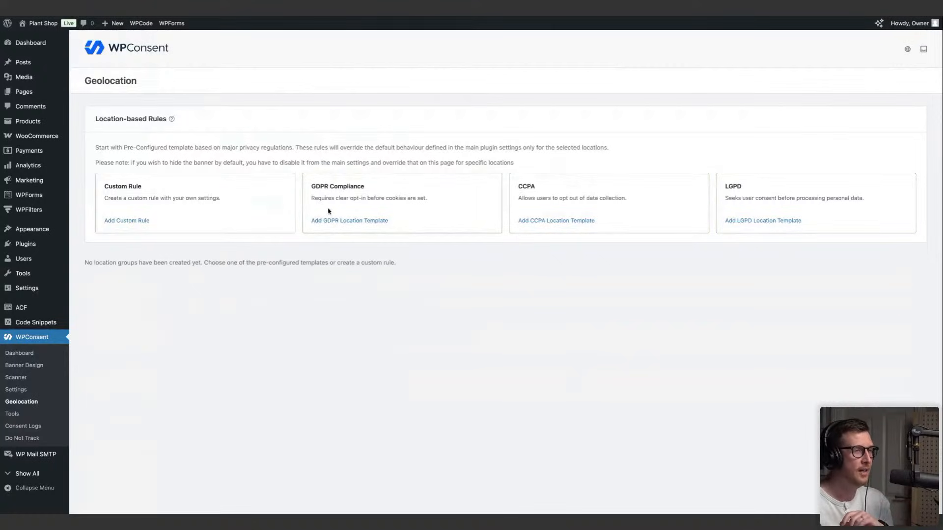
{"action": "left_click", "coordinate": [352, 222]}
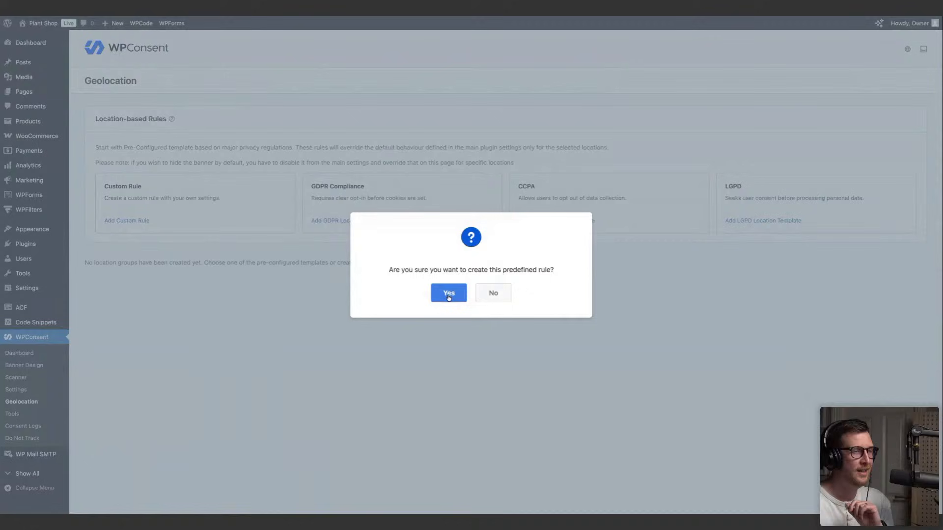
{"action": "left_click", "coordinate": [449, 294]}
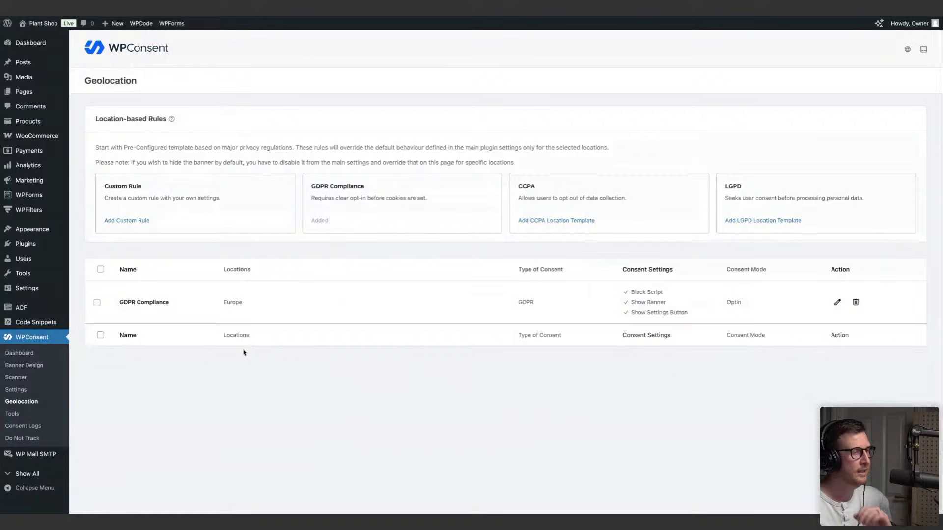
Open the Banner Design settings and show a live preview of the consent banner.
{"action": "left_click", "coordinate": [37, 366]}
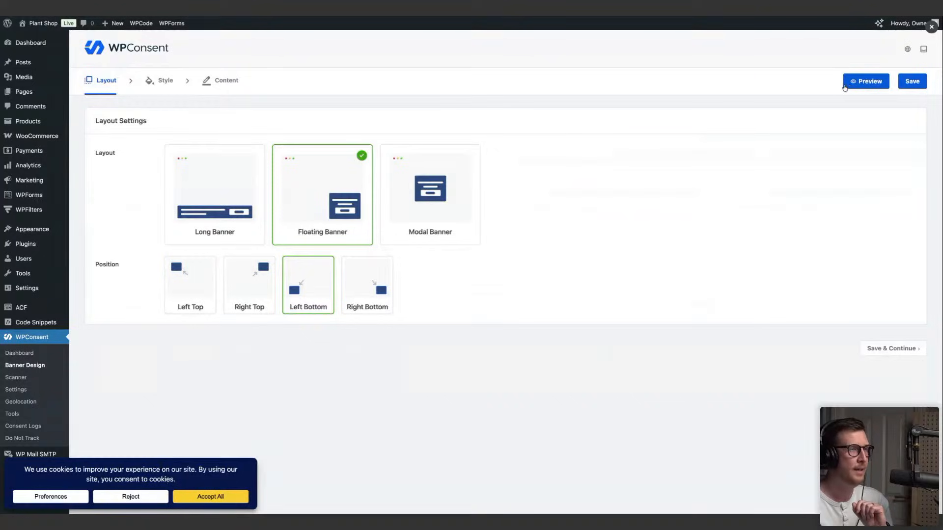
{"action": "left_click", "coordinate": [856, 82]}
{"action": "left_click", "coordinate": [857, 82]}
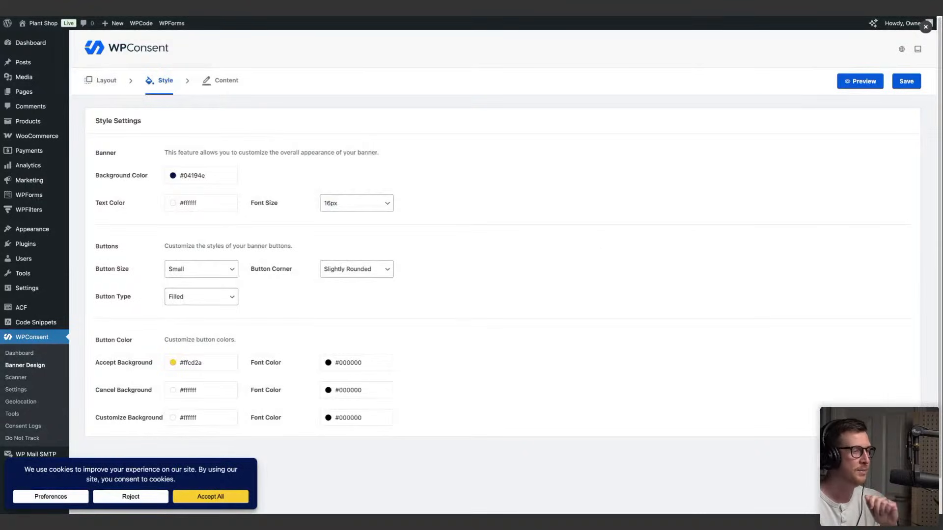
Change the consent banner's background color to the brighter blue #225af5 in the style settings and save the design.
{"action": "left_click", "coordinate": [194, 175]}
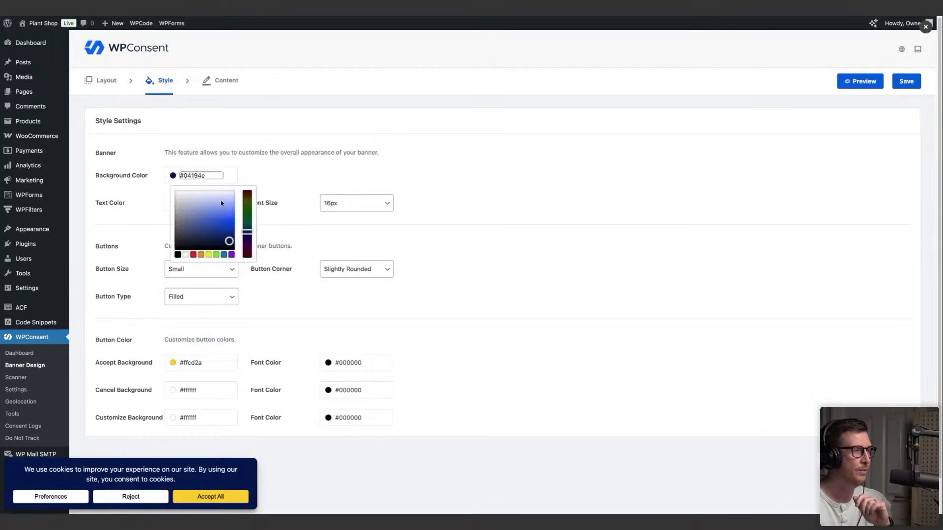
{"action": "left_click_drag", "start_coordinate": [229, 241], "coordinate": [230, 218]}
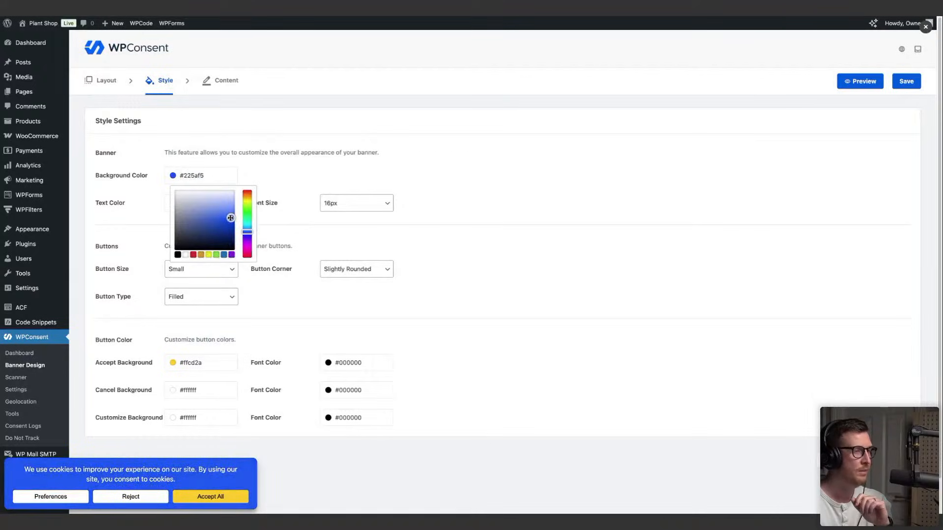
{"action": "left_click", "coordinate": [444, 146]}
{"action": "left_click", "coordinate": [901, 83]}
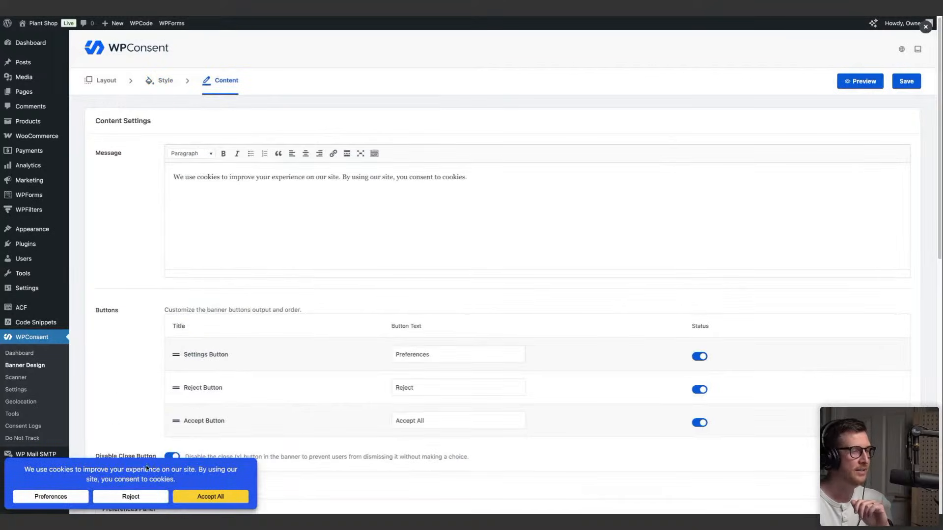
Review the banner content settings, including the message, button texts, Preferences Panel fields, Logo/Icon and Hide Powered By options.
{"action": "scroll", "coordinate": [237, 384], "scroll_direction": "down", "scroll_amount": 2}
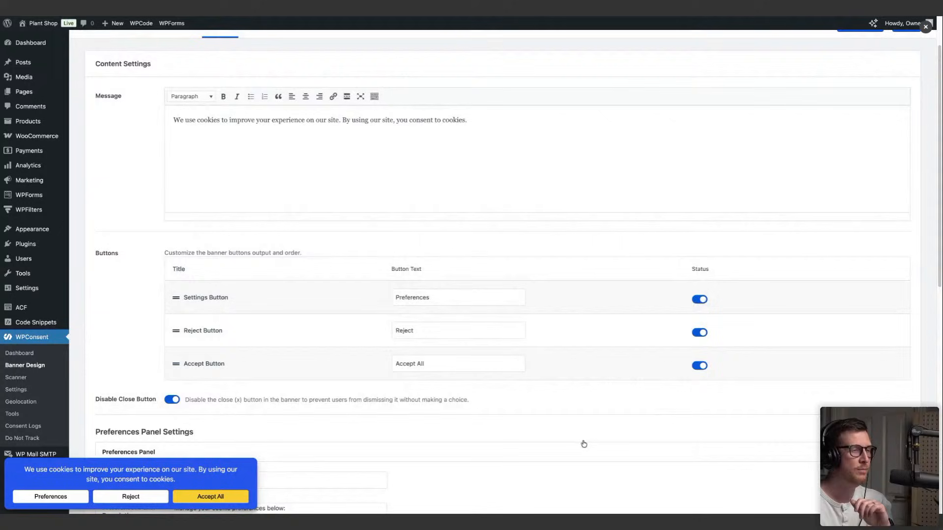
{"action": "scroll", "coordinate": [297, 397], "scroll_direction": "down", "scroll_amount": 2}
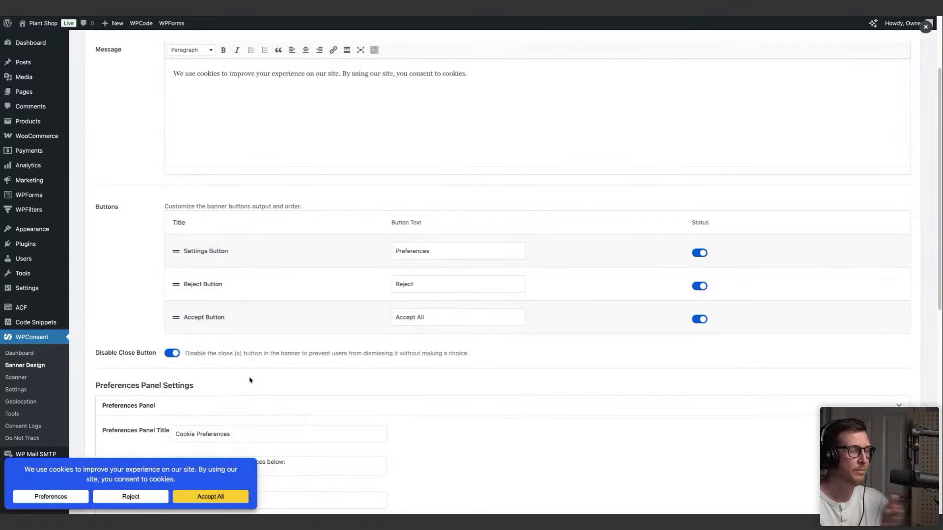
{"action": "scroll", "coordinate": [275, 386], "scroll_direction": "down", "scroll_amount": 8}
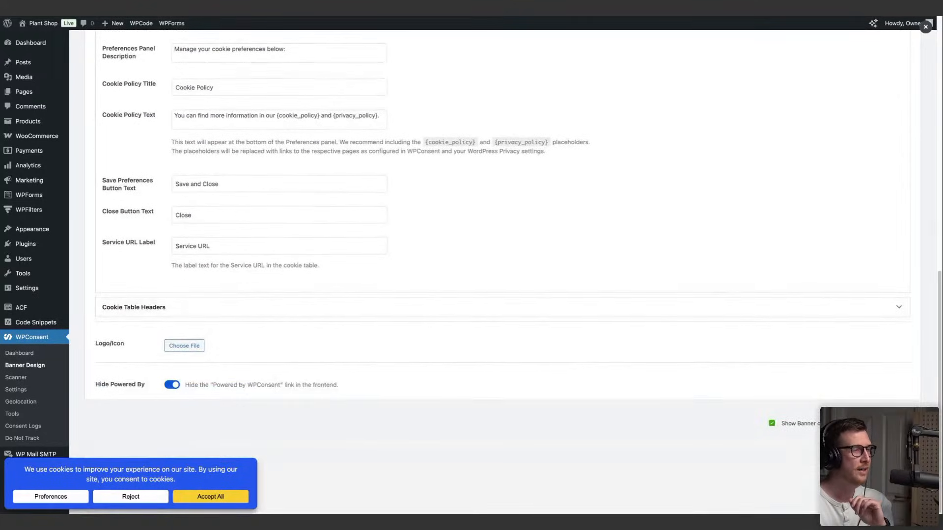
{"action": "scroll", "coordinate": [275, 385], "scroll_direction": "up", "scroll_amount": 10}
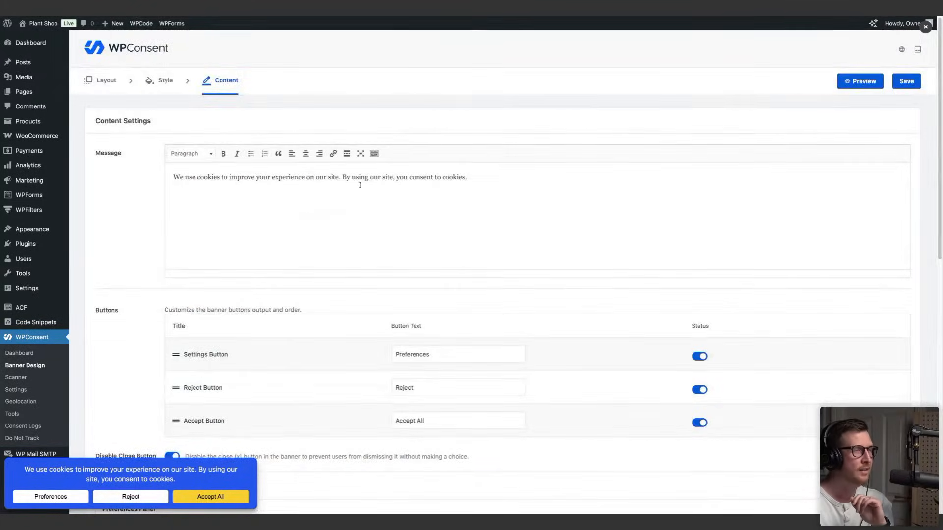
{"action": "scroll", "coordinate": [370, 236], "scroll_direction": "down", "scroll_amount": 10}
{"action": "scroll", "coordinate": [369, 246], "scroll_direction": "up", "scroll_amount": 2}
{"action": "scroll", "coordinate": [368, 249], "scroll_direction": "down", "scroll_amount": 1}
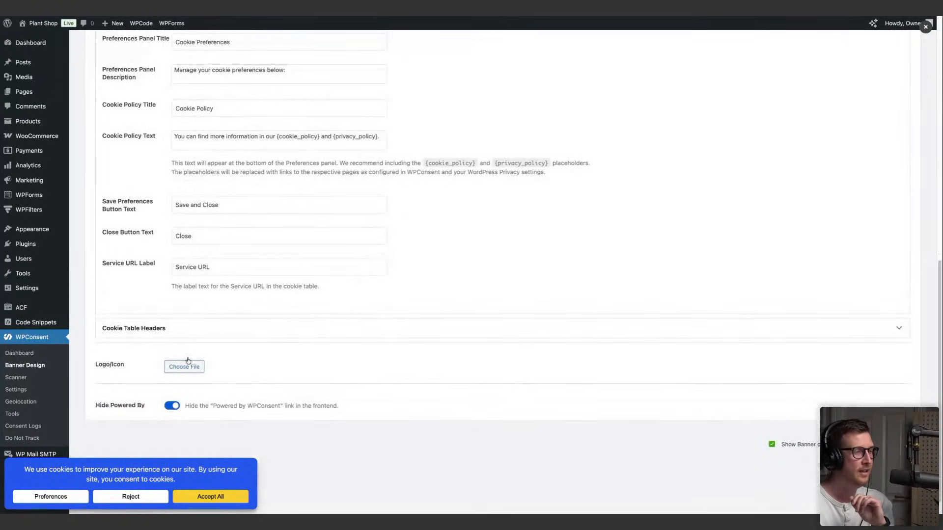